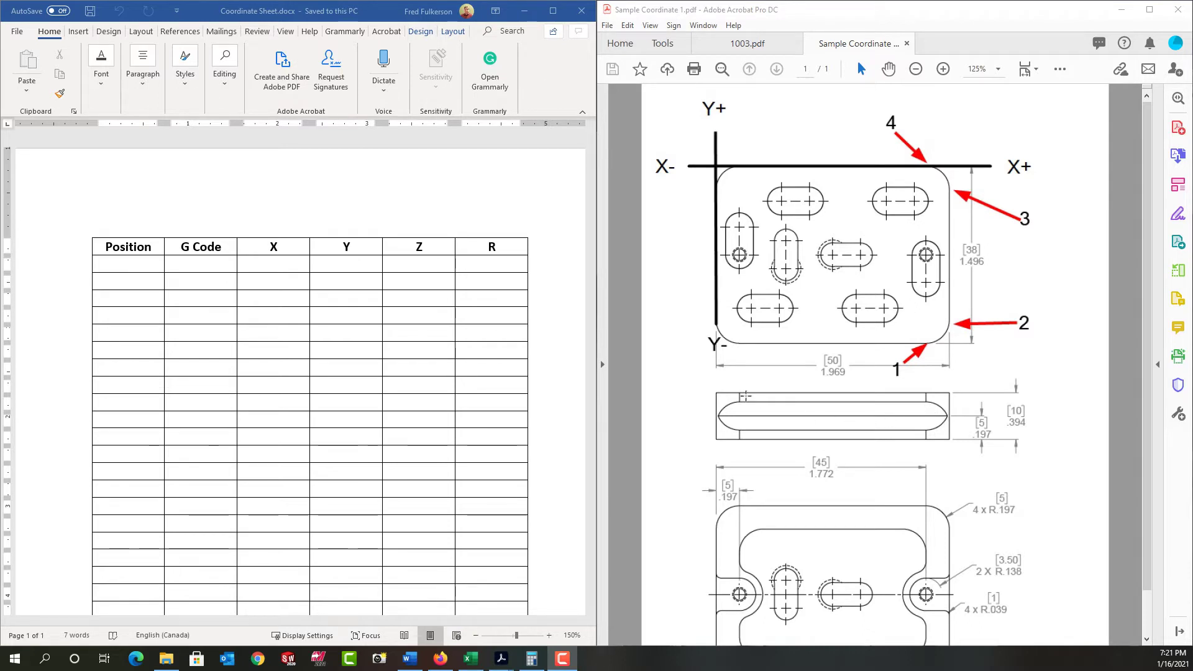
# Enter 'Start' in the first Position cell and 0.1 in that row's Z cell
pyautogui.click(121, 265)
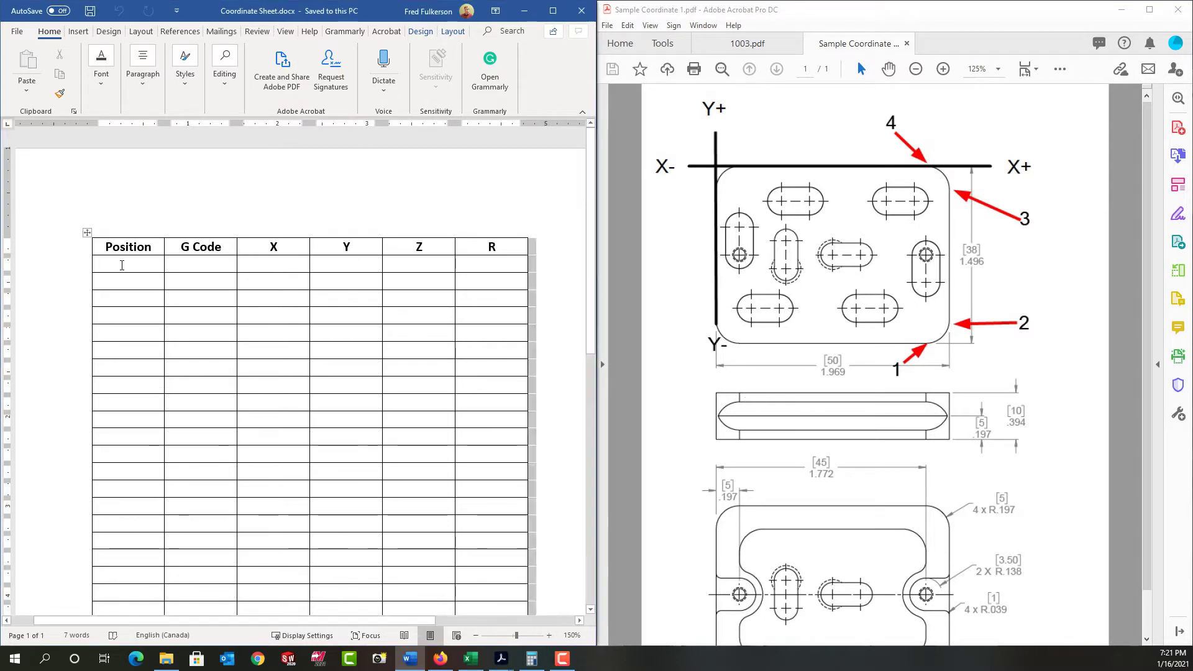
pyautogui.write('St')
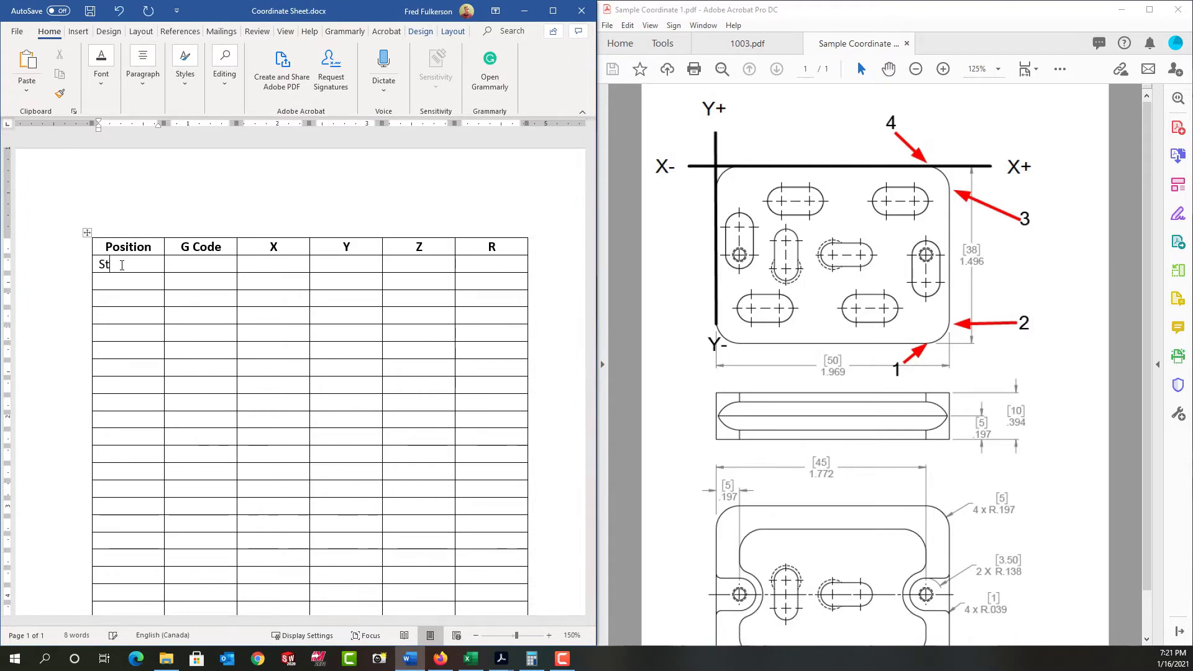
pyautogui.write('art')
pyautogui.click(347, 266)
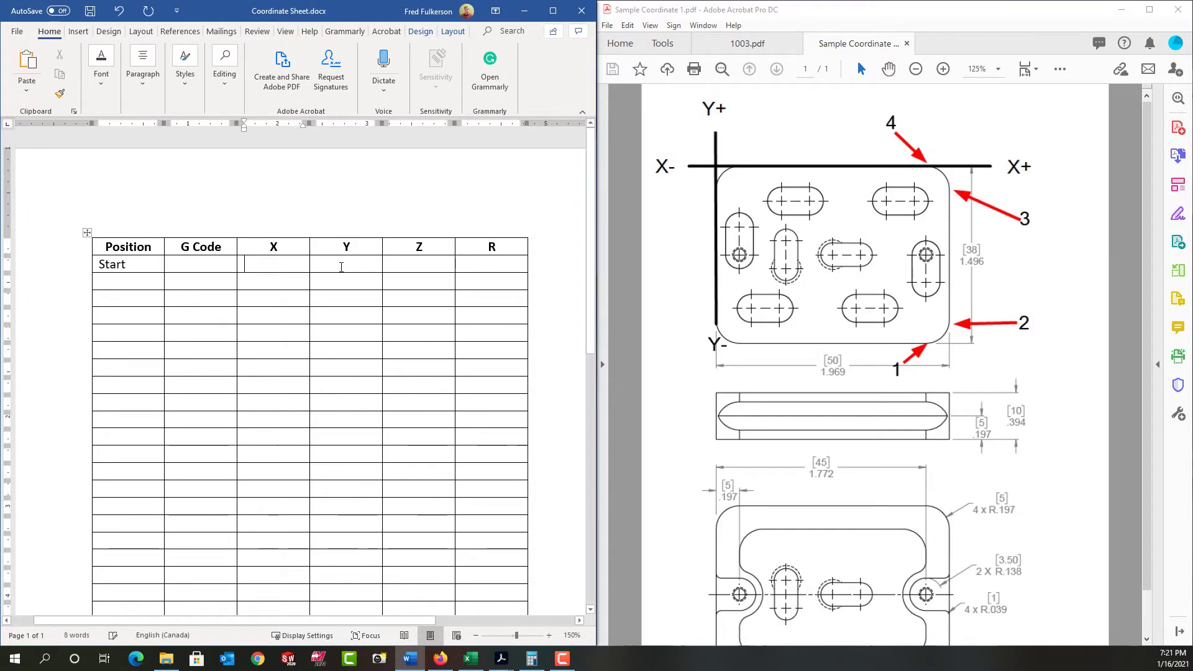
pyautogui.click(405, 267)
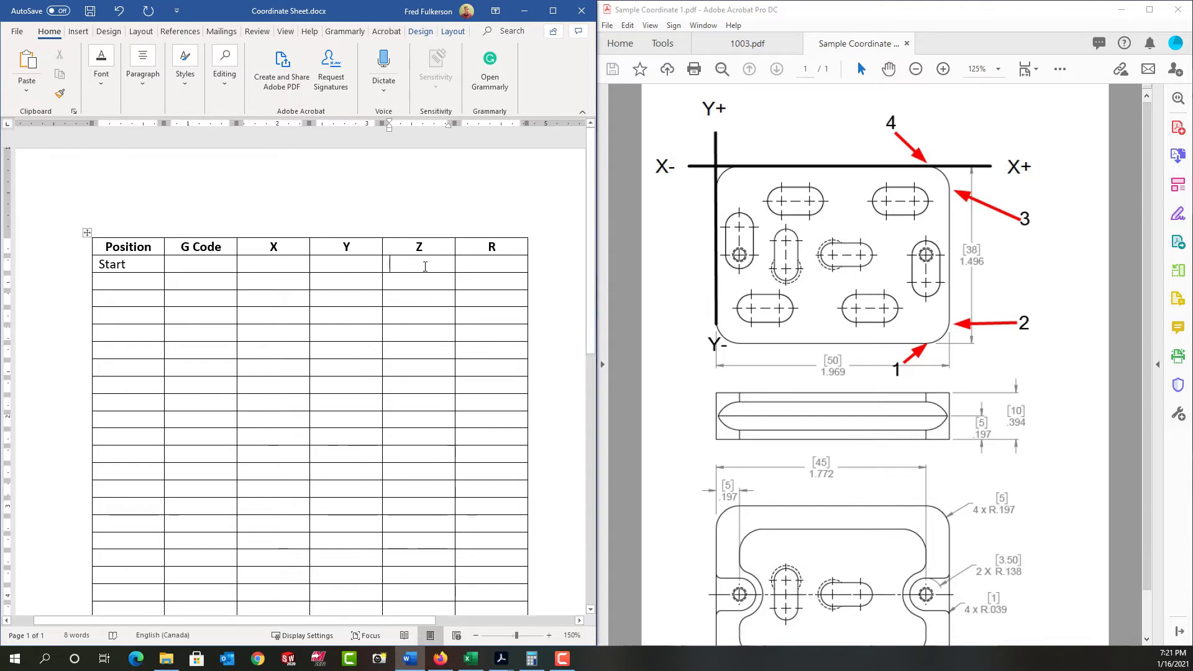
pyautogui.write('0.1')
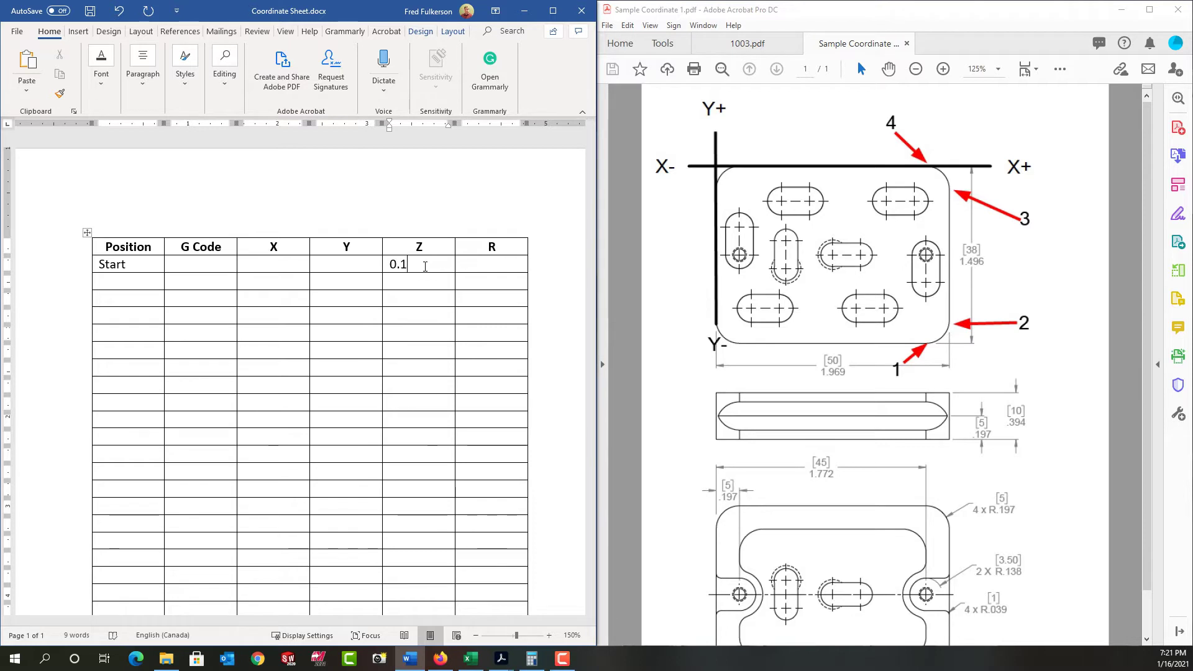
pyautogui.click(205, 268)
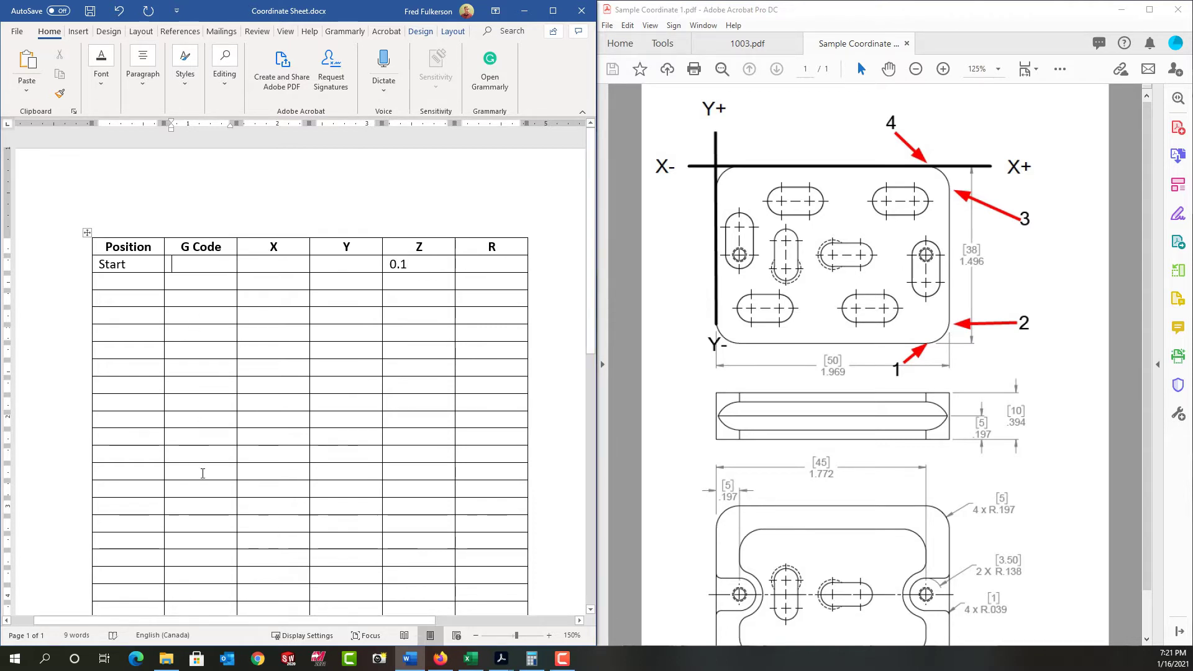
# Add a position 1 row with Y -1.496 and Z -0.394
pyautogui.click(132, 283)
pyautogui.write('1')
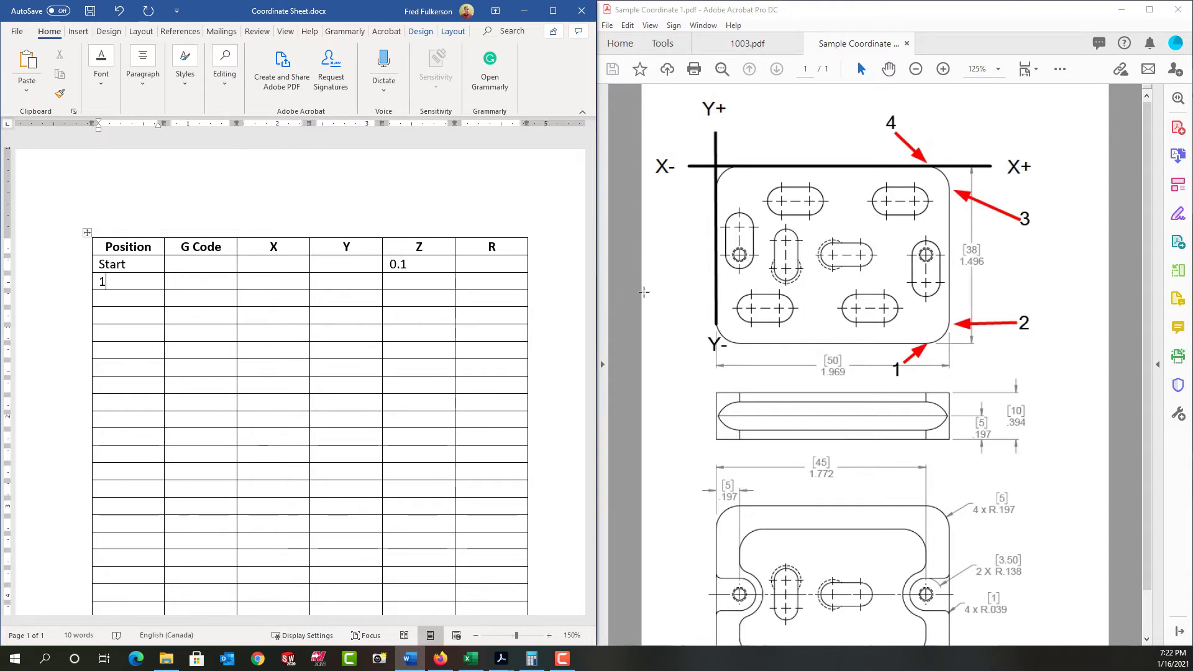
pyautogui.click(339, 285)
pyautogui.write('-1.496')
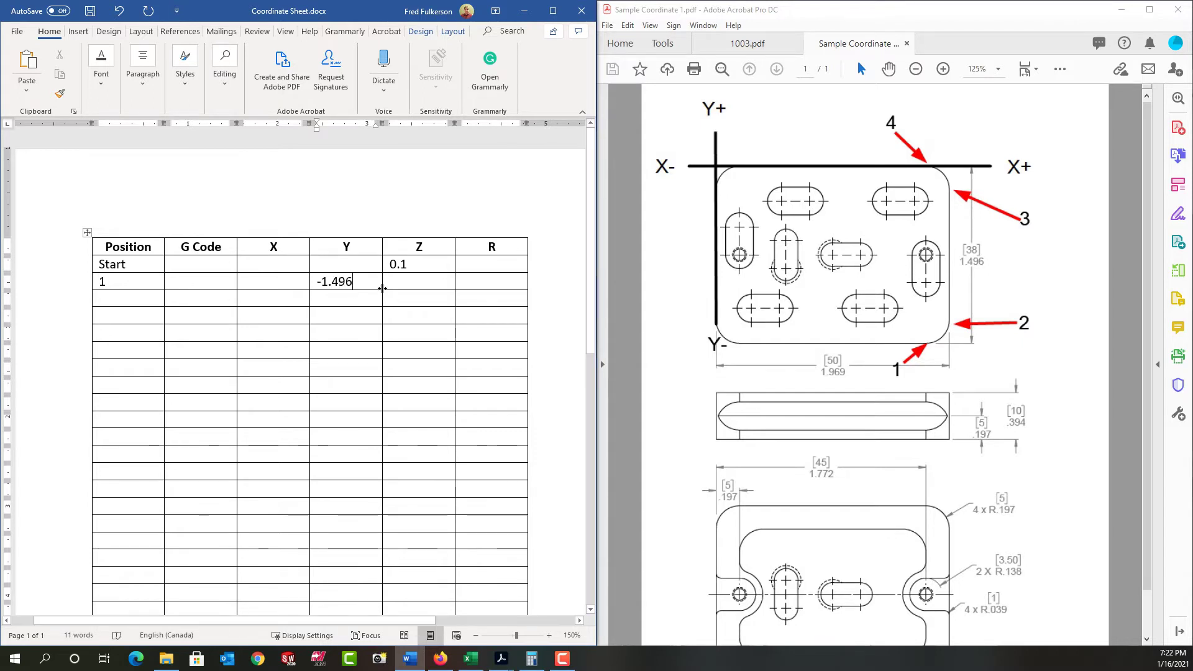
pyautogui.click(404, 285)
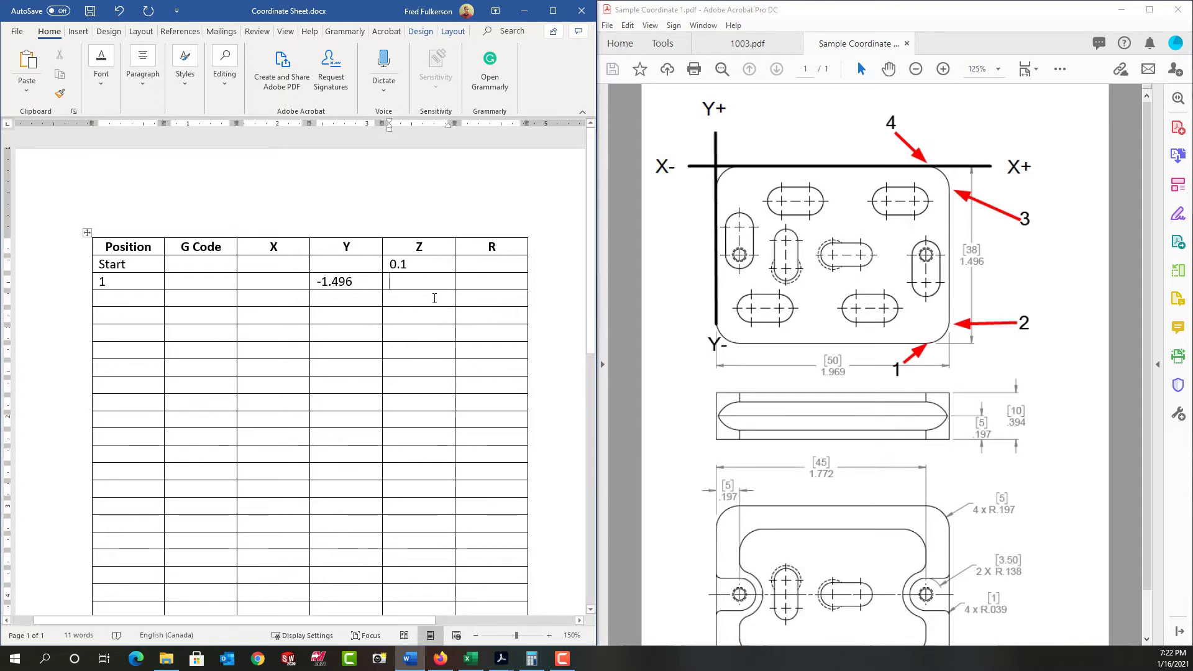
pyautogui.write('-0.394')
pyautogui.click(270, 285)
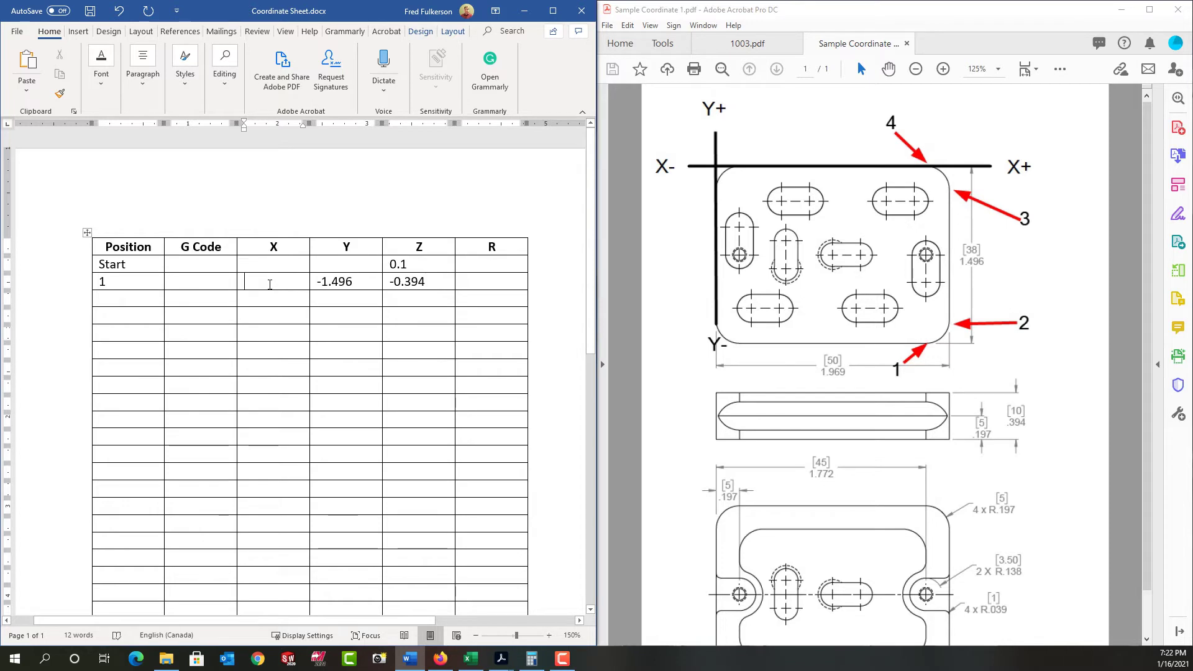
# Enter 1.969 in Calculator and move it right, clear of the table's Y, Z and R columns
pyautogui.click(530, 658)
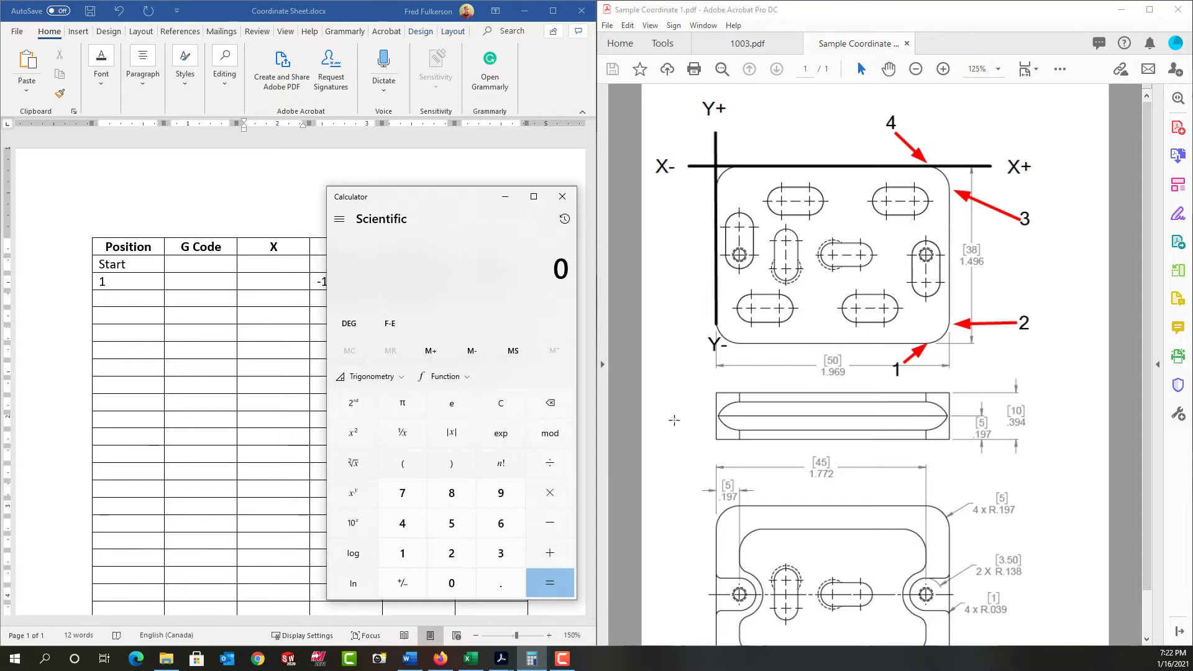
pyautogui.click(403, 554)
pyautogui.click(503, 587)
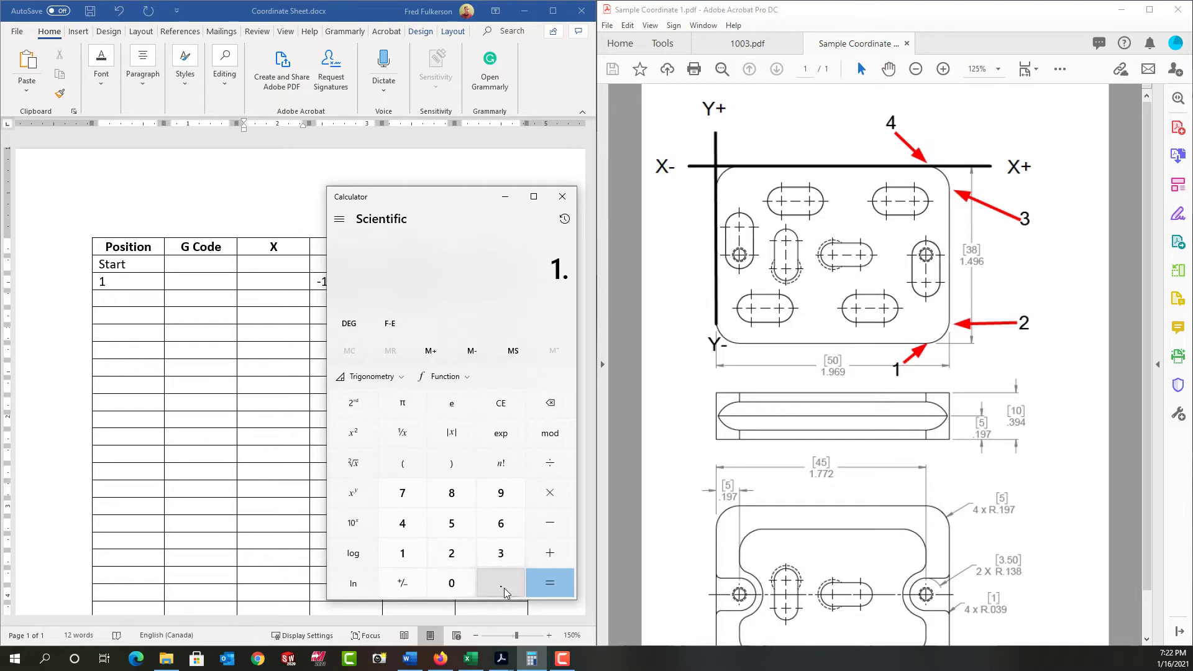
pyautogui.click(504, 494)
pyautogui.click(501, 523)
pyautogui.click(500, 493)
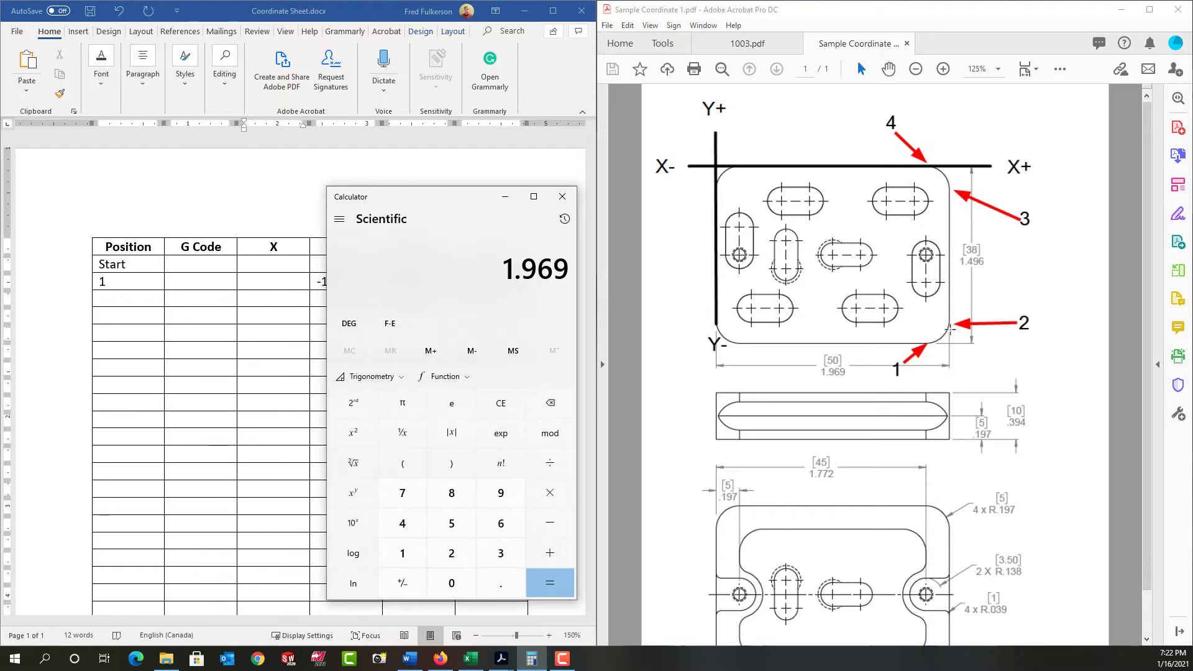
pyautogui.moveTo(453, 199); pyautogui.dragTo(742, 165)
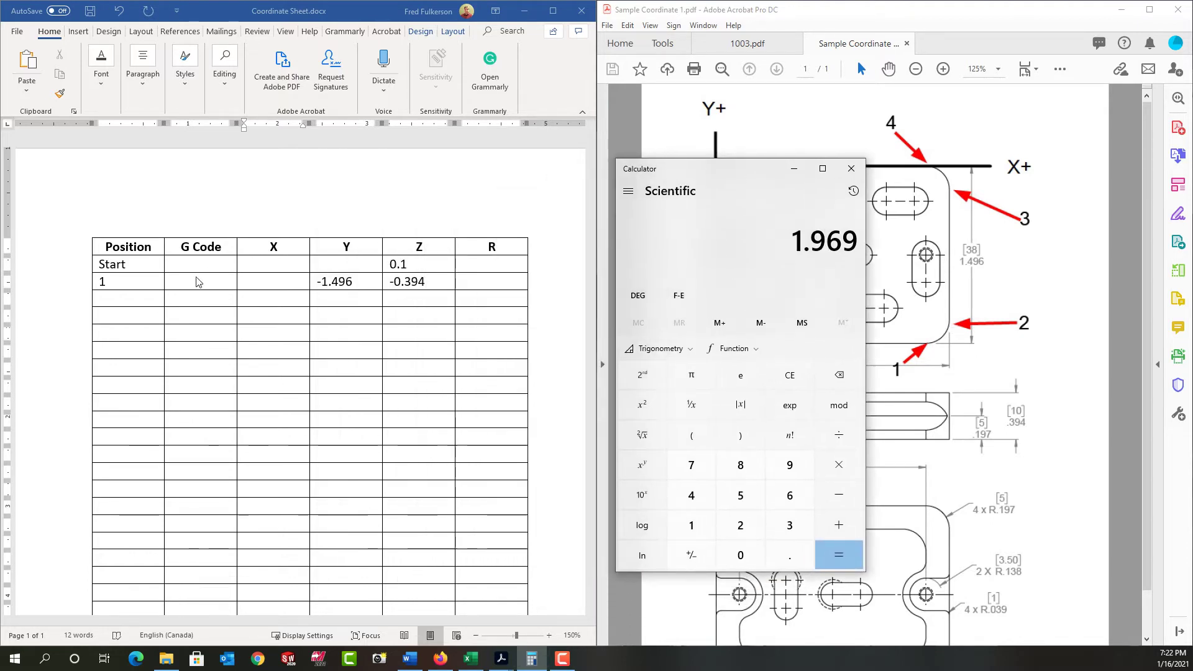
# Add a position 2 row with an X value of 1.969
pyautogui.click(121, 300)
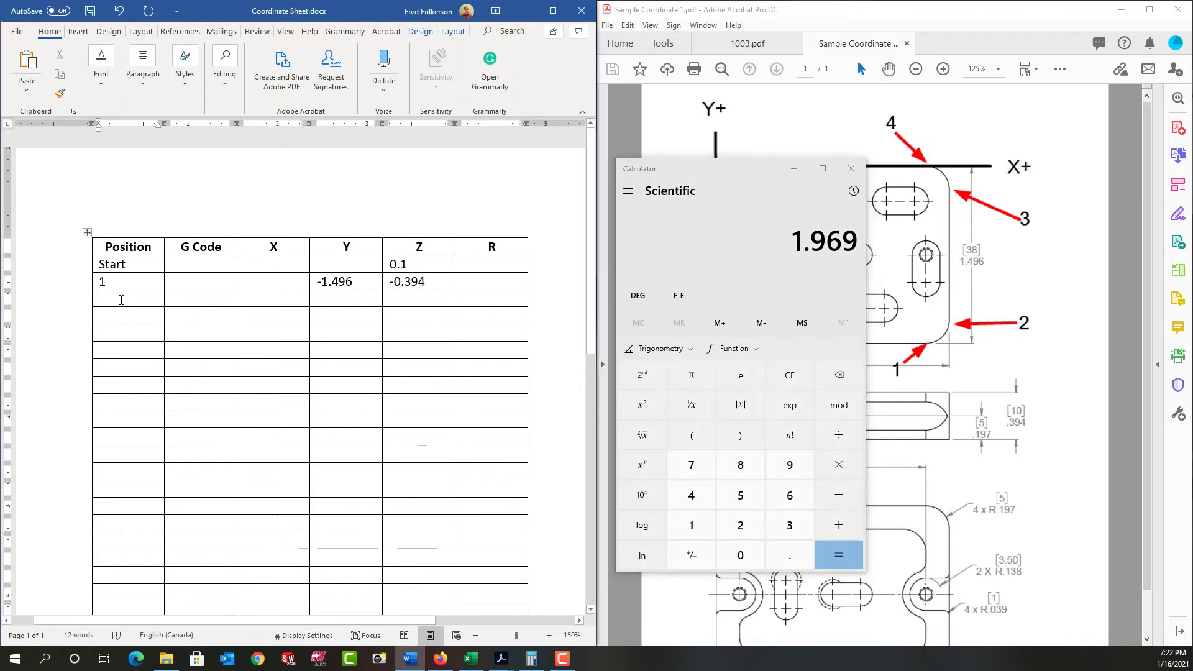
pyautogui.write('2')
pyautogui.click(260, 301)
pyautogui.write('1')
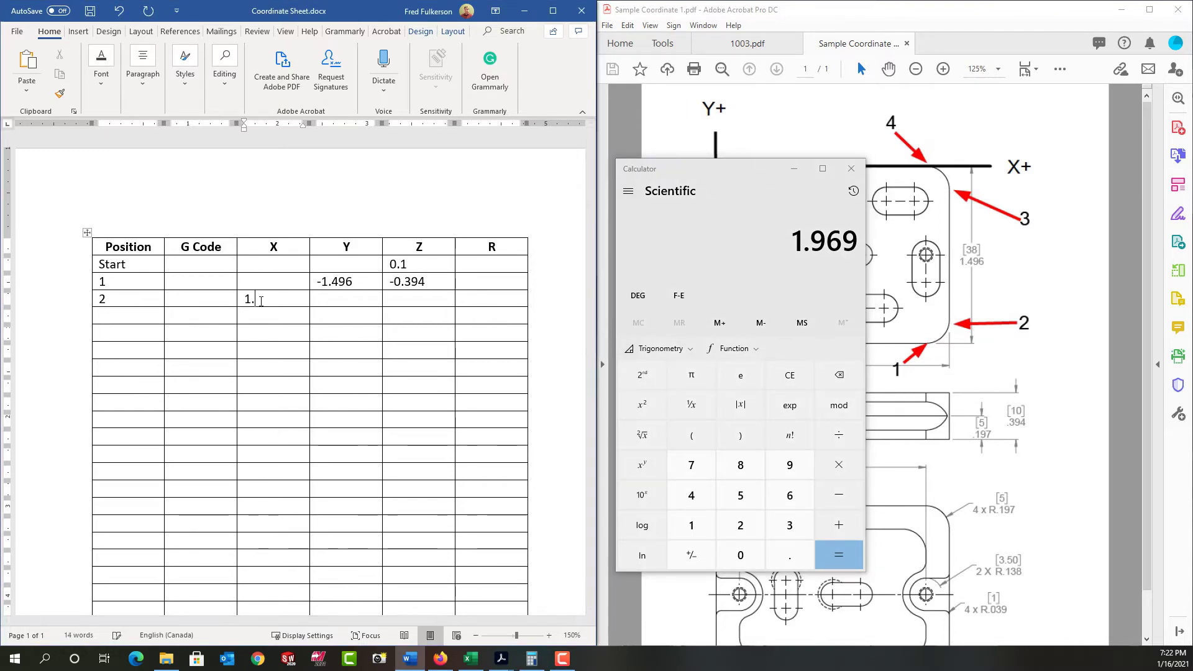
pyautogui.write('.969')
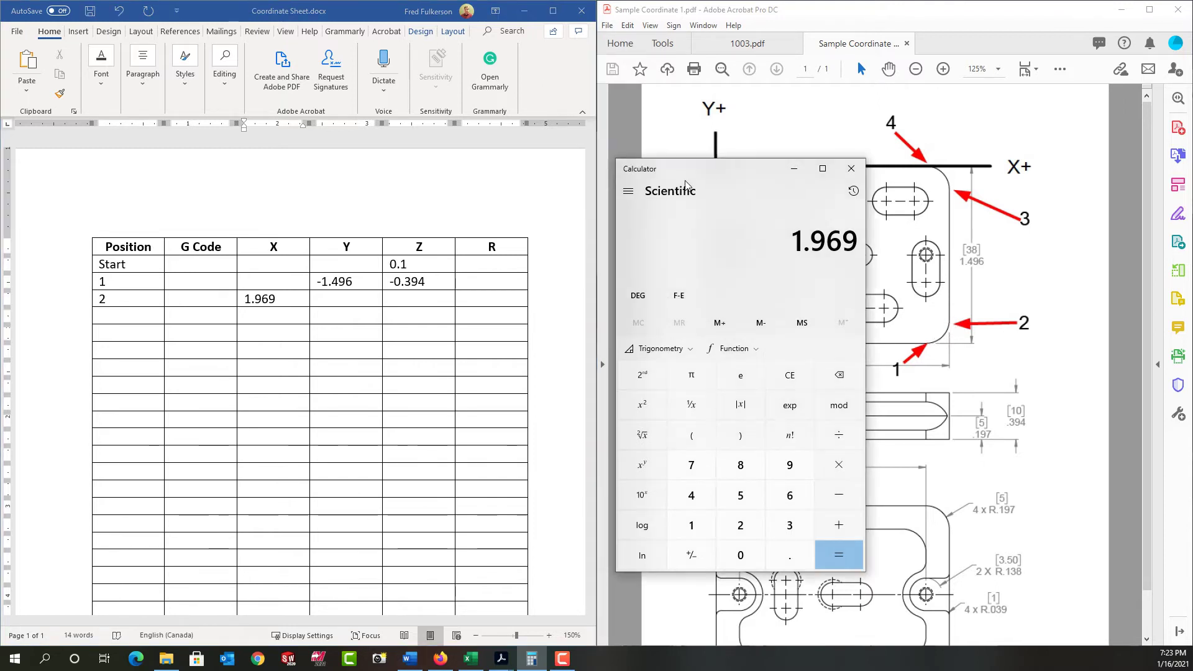
# Compute 1.969 − 0.197 = 1.772 in Calculator and enter it as position 1's X
pyautogui.moveTo(718, 167)
pyautogui.mouseDown()
pyautogui.moveTo(667, 196)
pyautogui.moveTo(561, 182)
pyautogui.mouseUp()
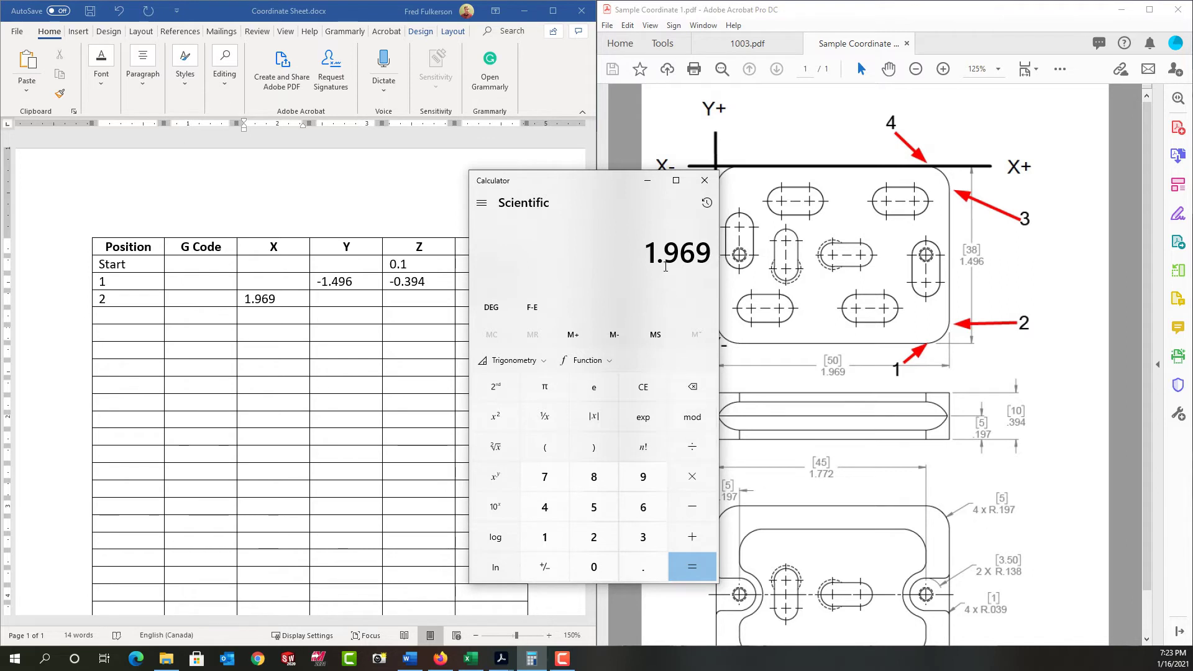
pyautogui.click(692, 506)
pyautogui.click(647, 573)
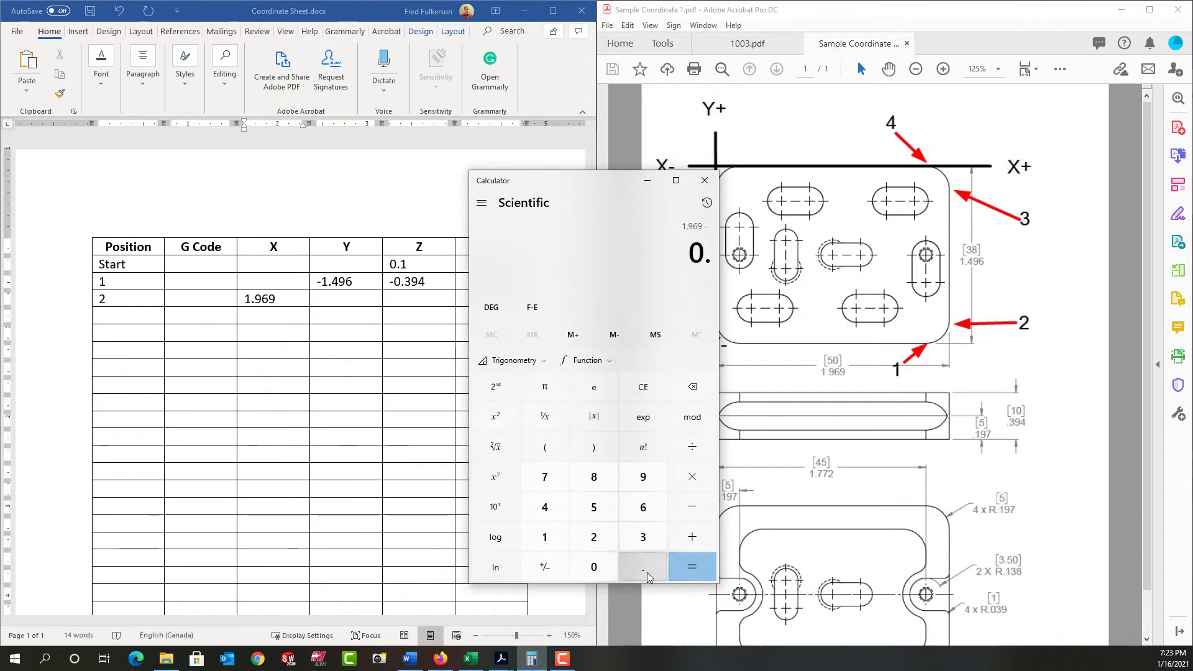
pyautogui.click(544, 528)
pyautogui.click(635, 482)
pyautogui.click(545, 476)
pyautogui.click(692, 564)
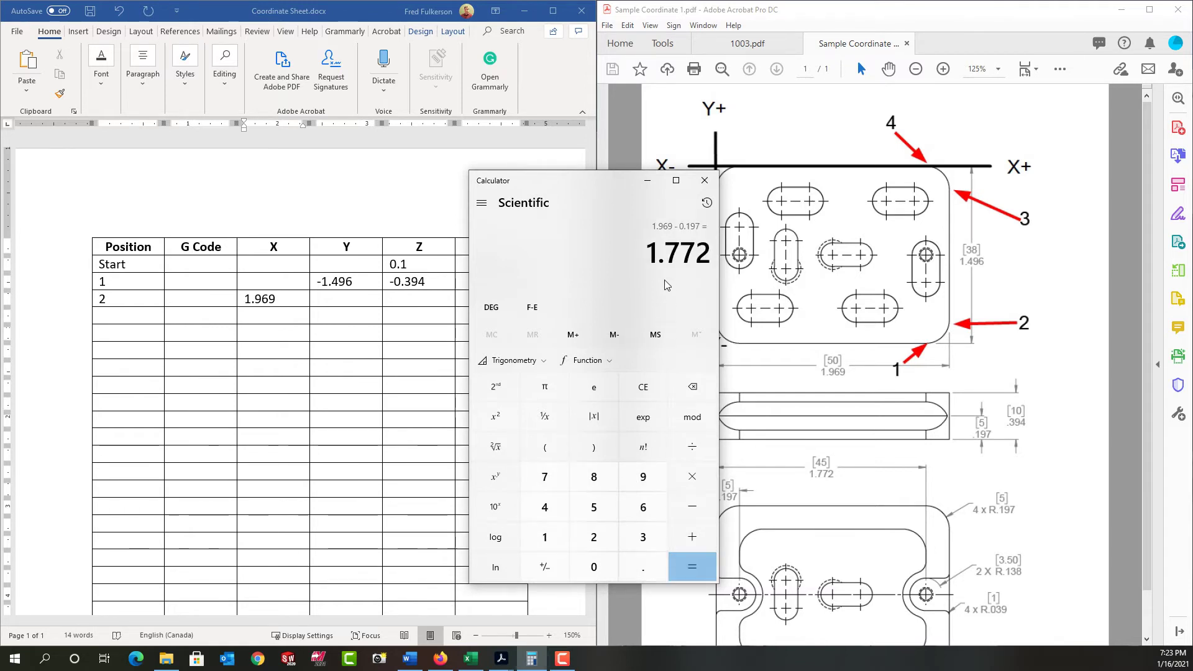
pyautogui.click(281, 282)
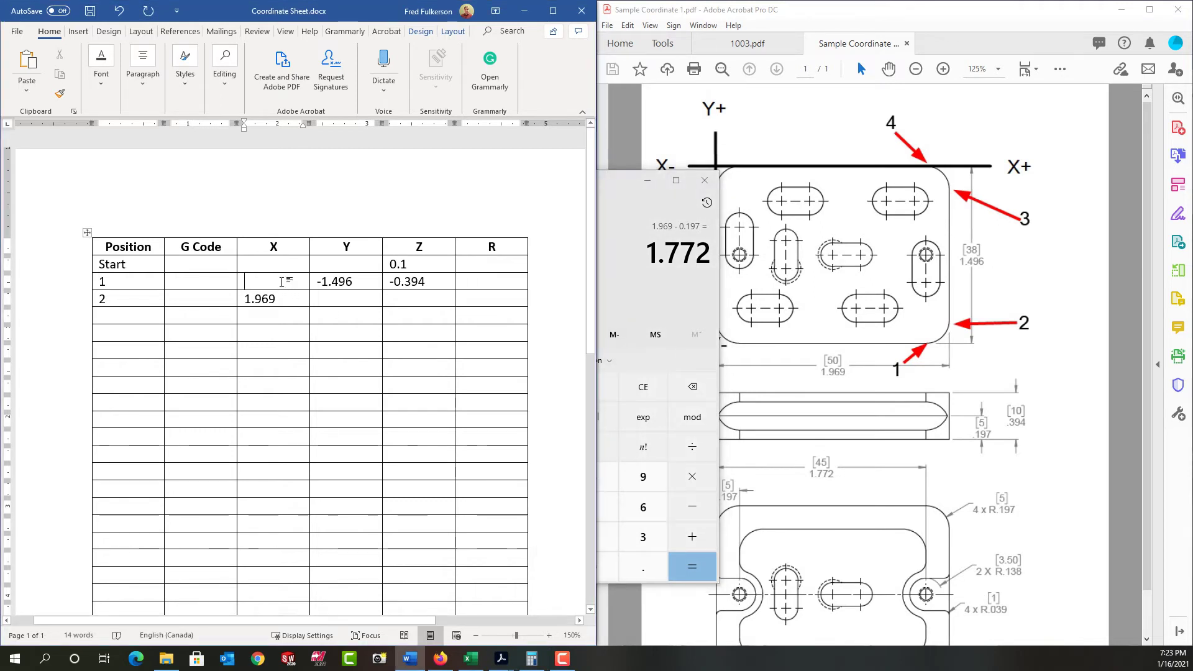
pyautogui.write('1.7')
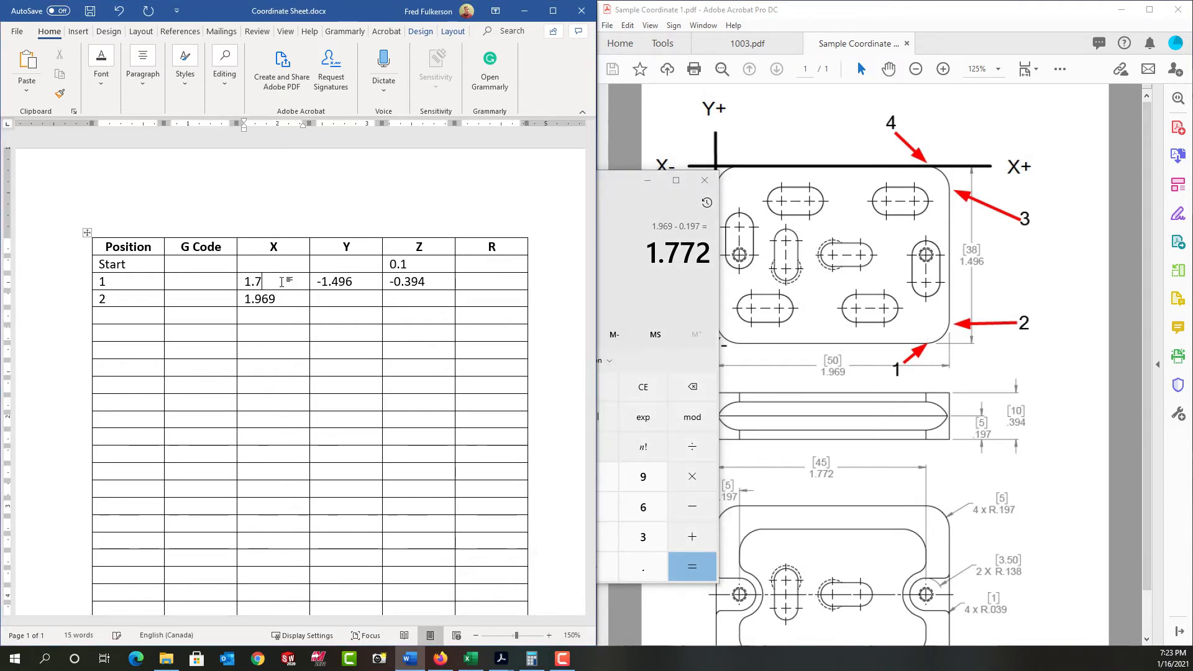
pyautogui.write('72')
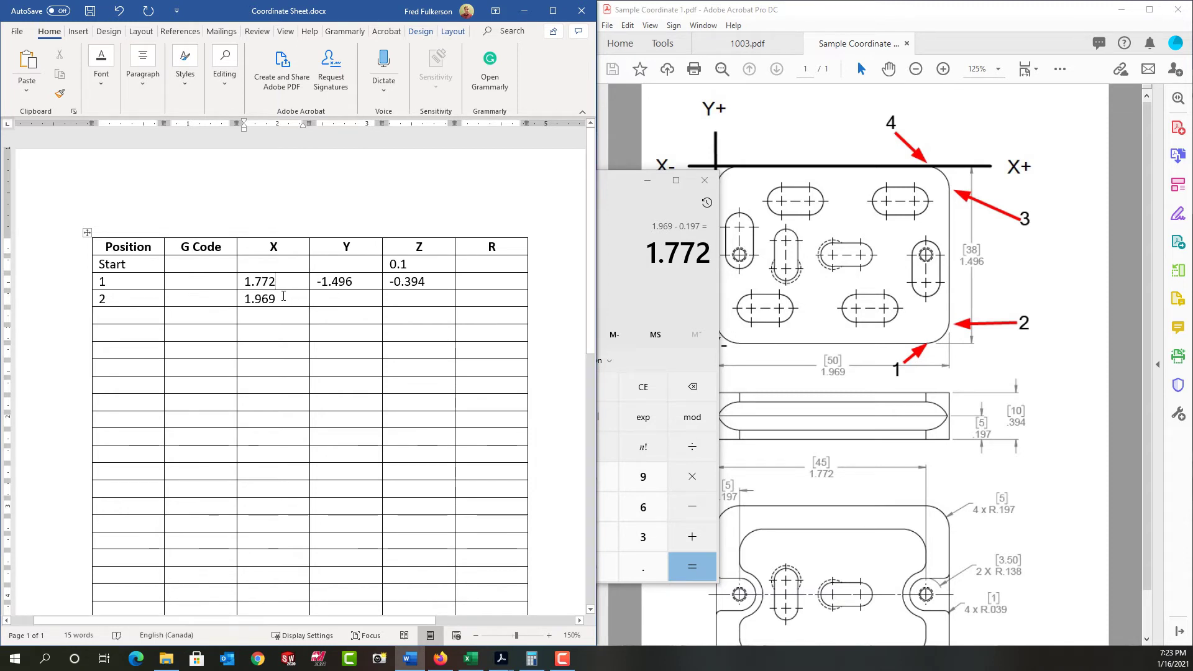
# Set position 2's Z value to -0.394
pyautogui.click(392, 297)
pyautogui.write('-0.394')
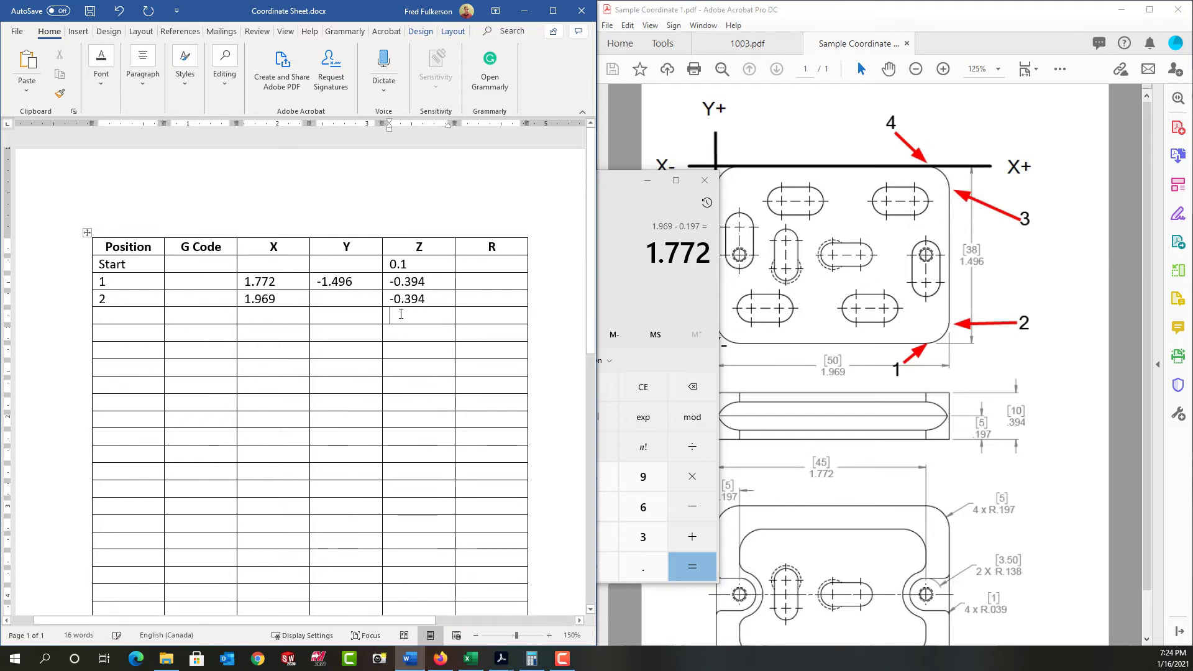
pyautogui.write('-0.394')
pyautogui.press('Down')
pyautogui.write('-0.394')
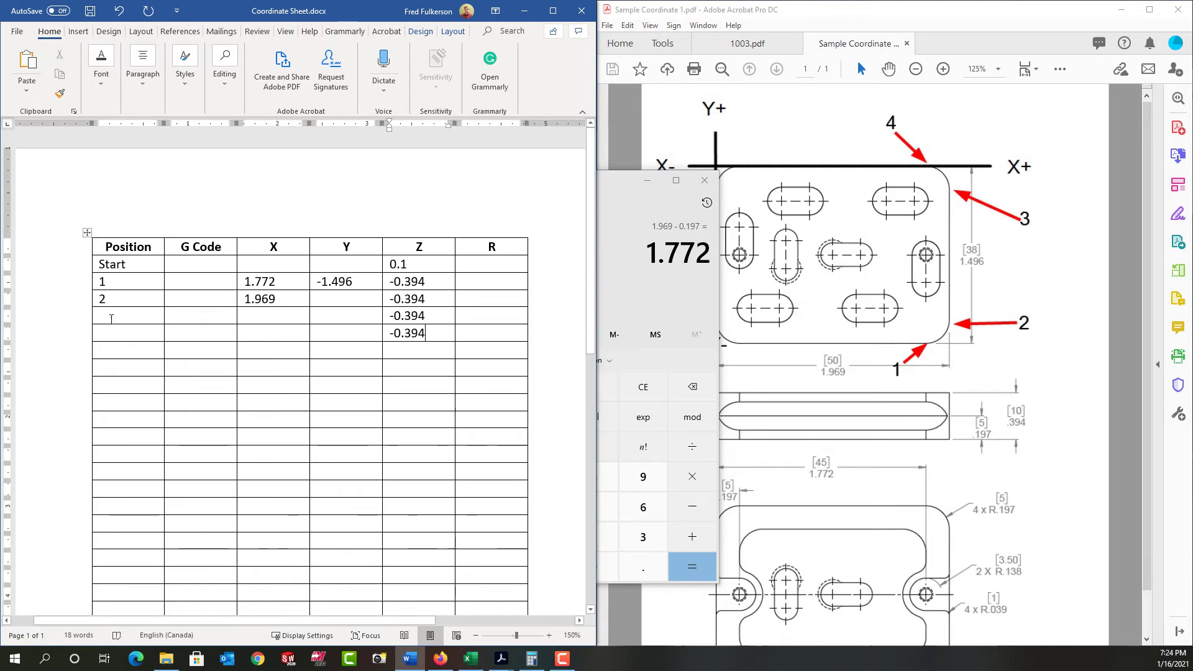
# Label the next rows 3, 4 and End, and give the End row Z -0.394
pyautogui.click(111, 319)
pyautogui.write('3')
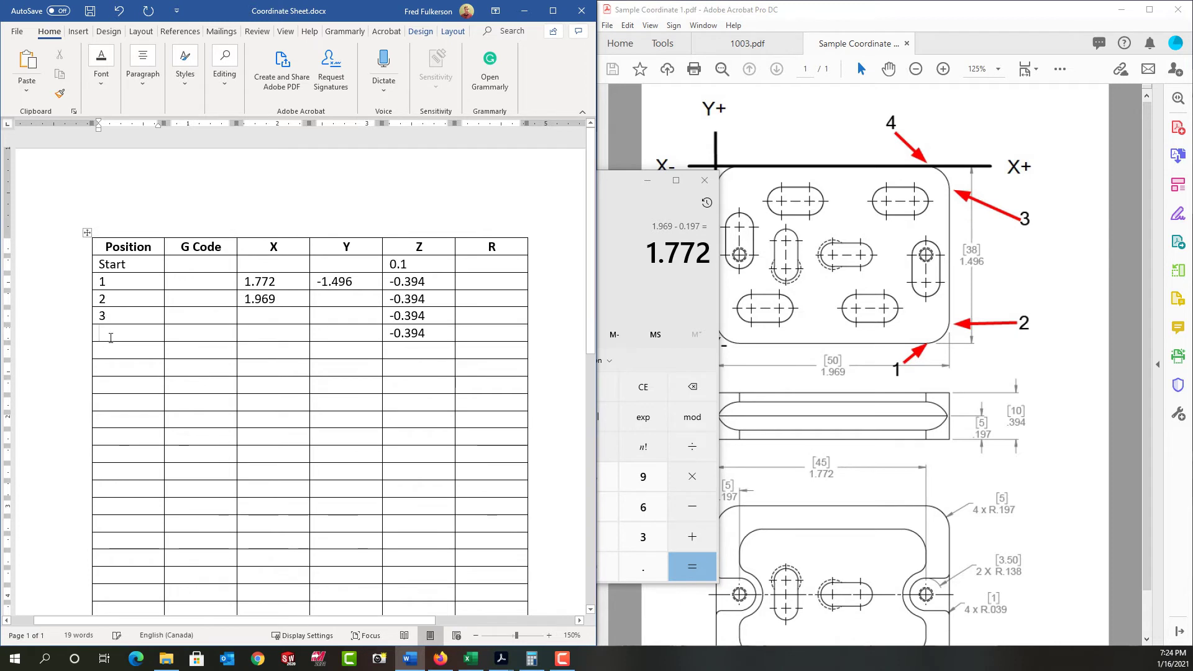
pyautogui.click(111, 338)
pyautogui.write('4')
pyautogui.write('End')
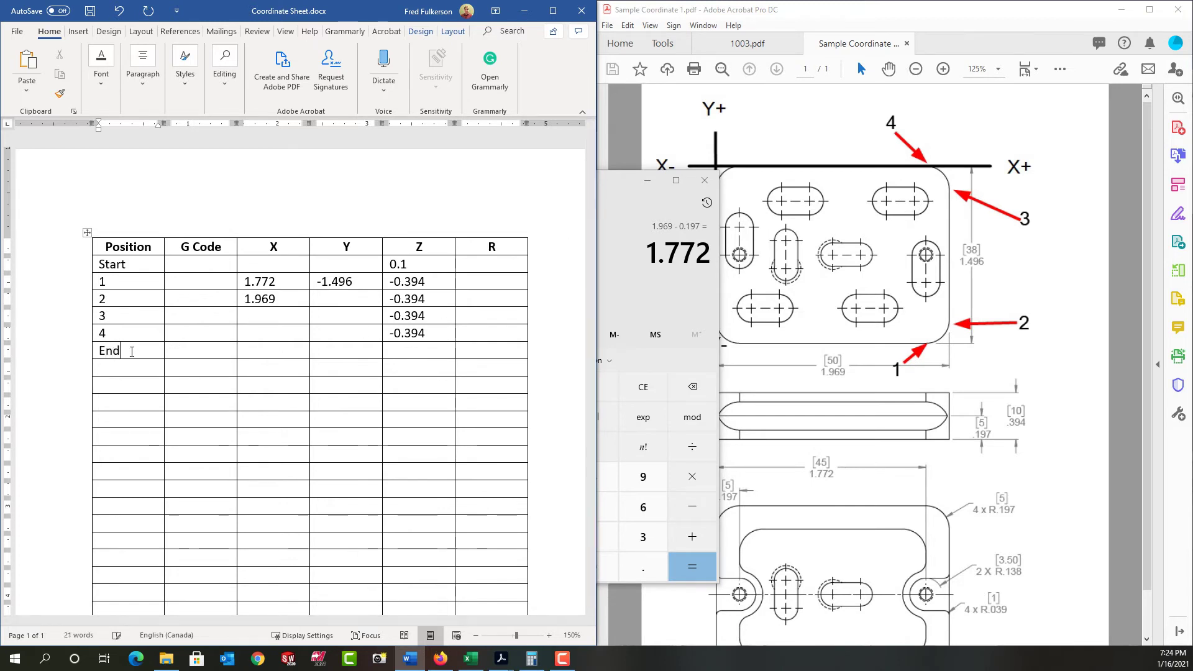
pyautogui.click(432, 350)
pyautogui.write('-0.394')
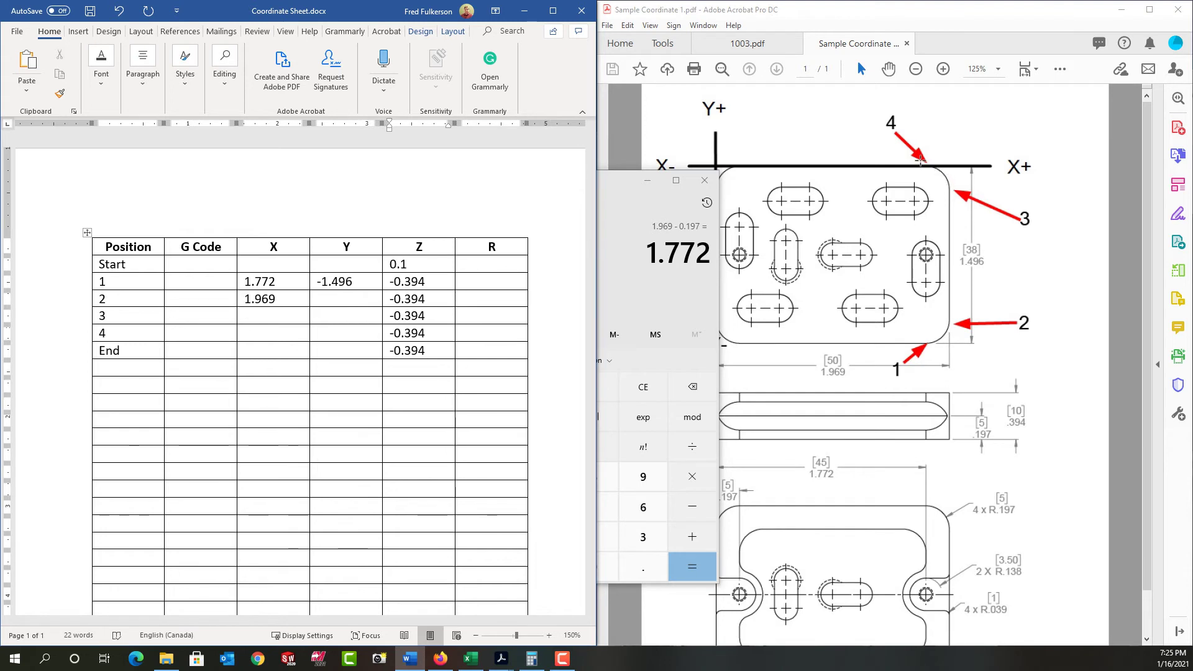
# Set X to 1.772 for position 4 and 1.969 for position 3
pyautogui.click(260, 337)
pyautogui.write('1.772')
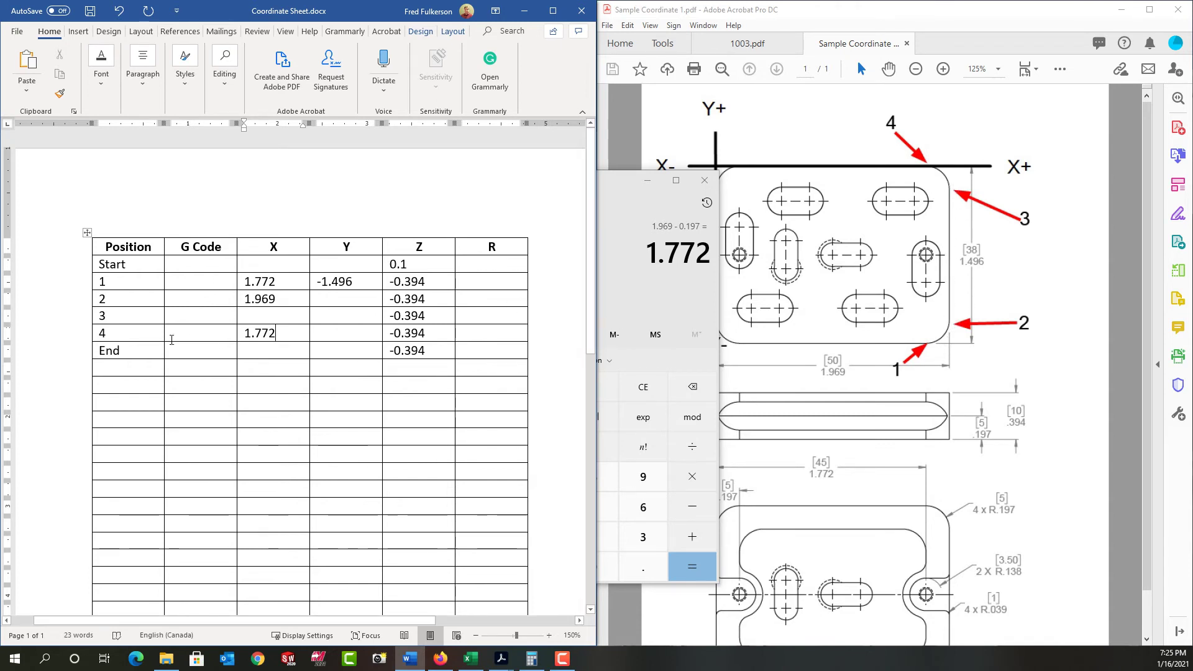
pyautogui.click(262, 317)
pyautogui.write('1.969')
# Set Y to 0 for position 4 and -0.197 for position 3
pyautogui.click(330, 301)
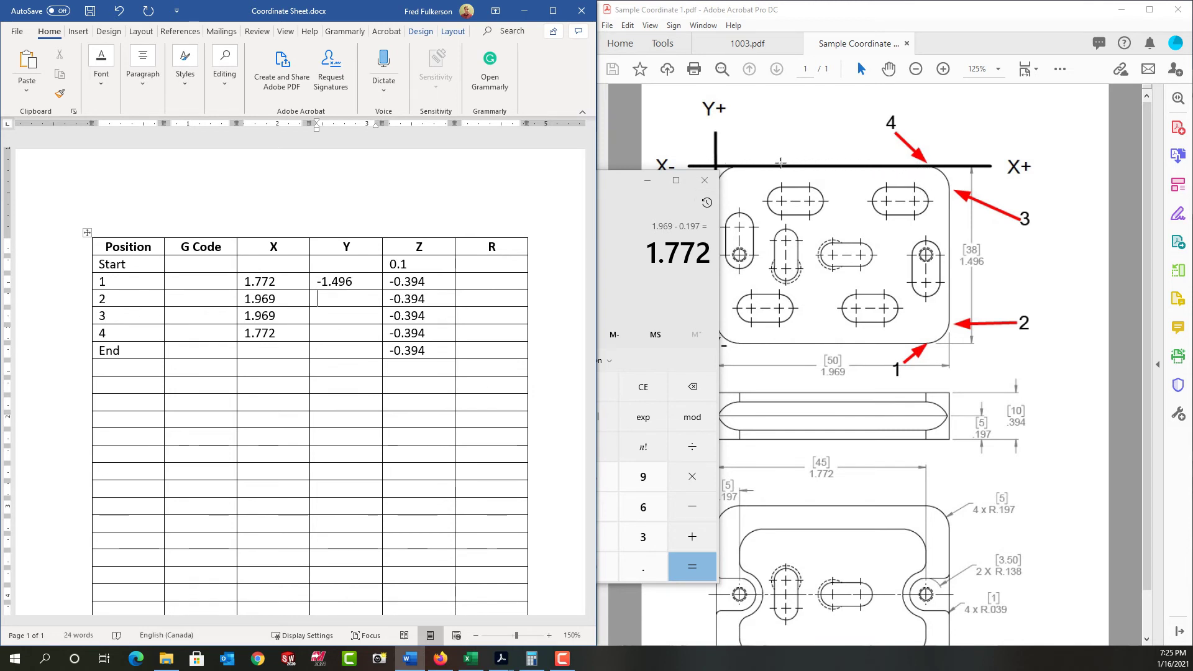
pyautogui.click(343, 333)
pyautogui.click(336, 317)
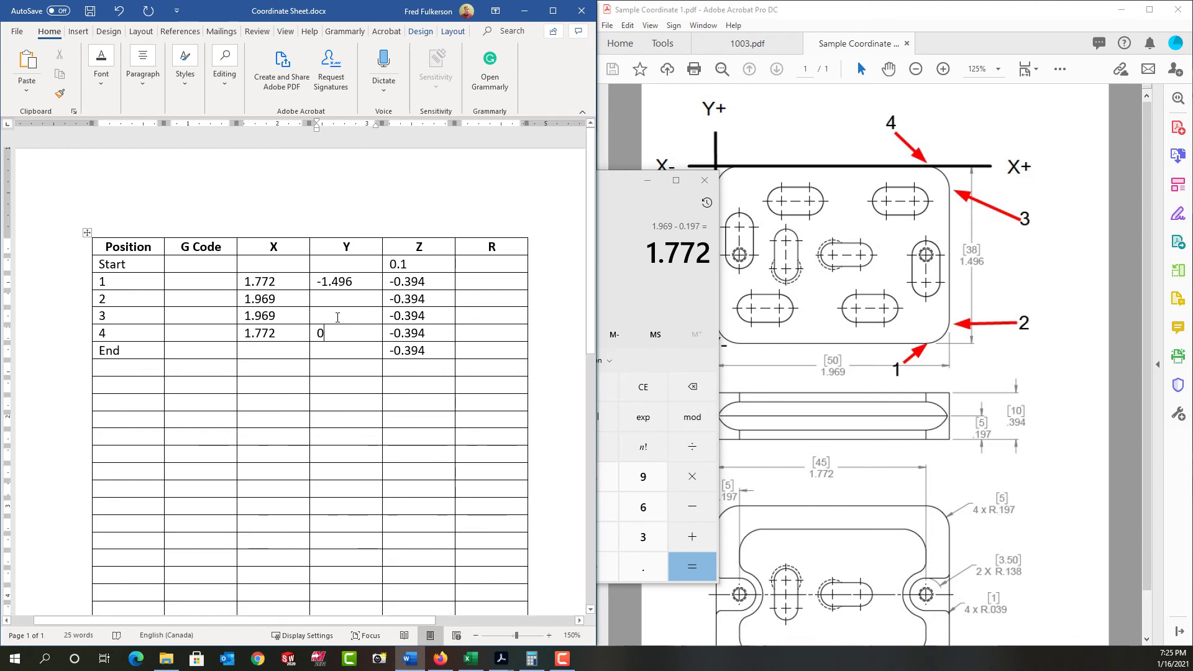
pyautogui.write('-0.197')
# Compute -1.496 + 0.197 = -1.299 in Calculator and enter it as position 2's Y
pyautogui.press('Up')
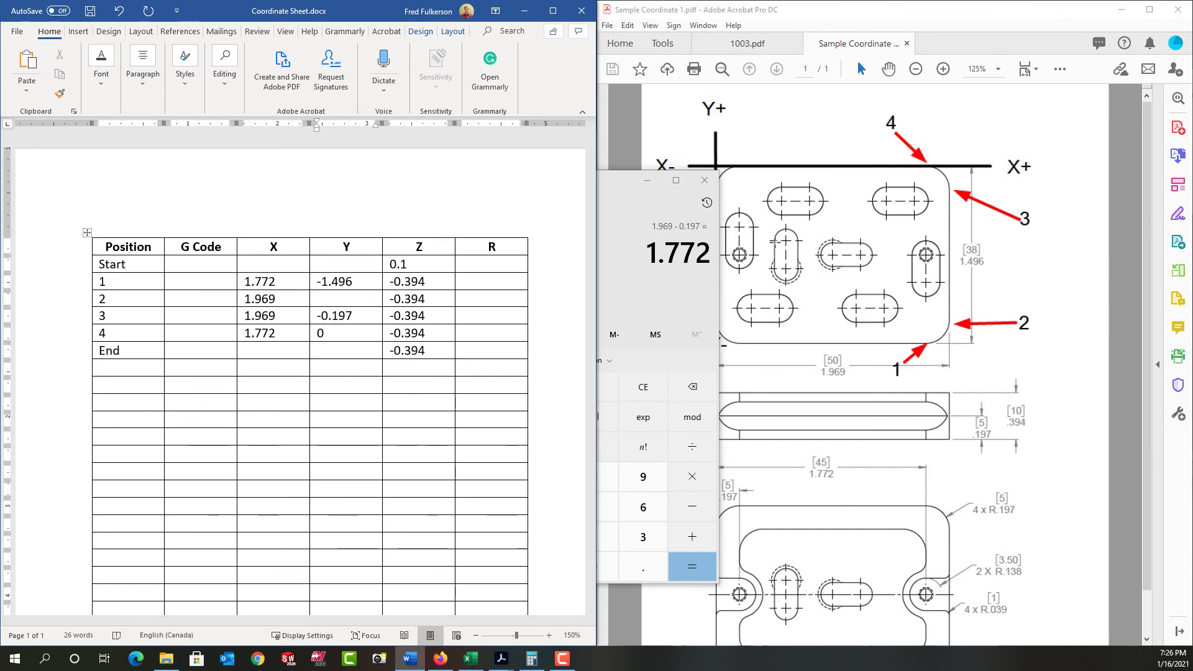
pyautogui.click(643, 389)
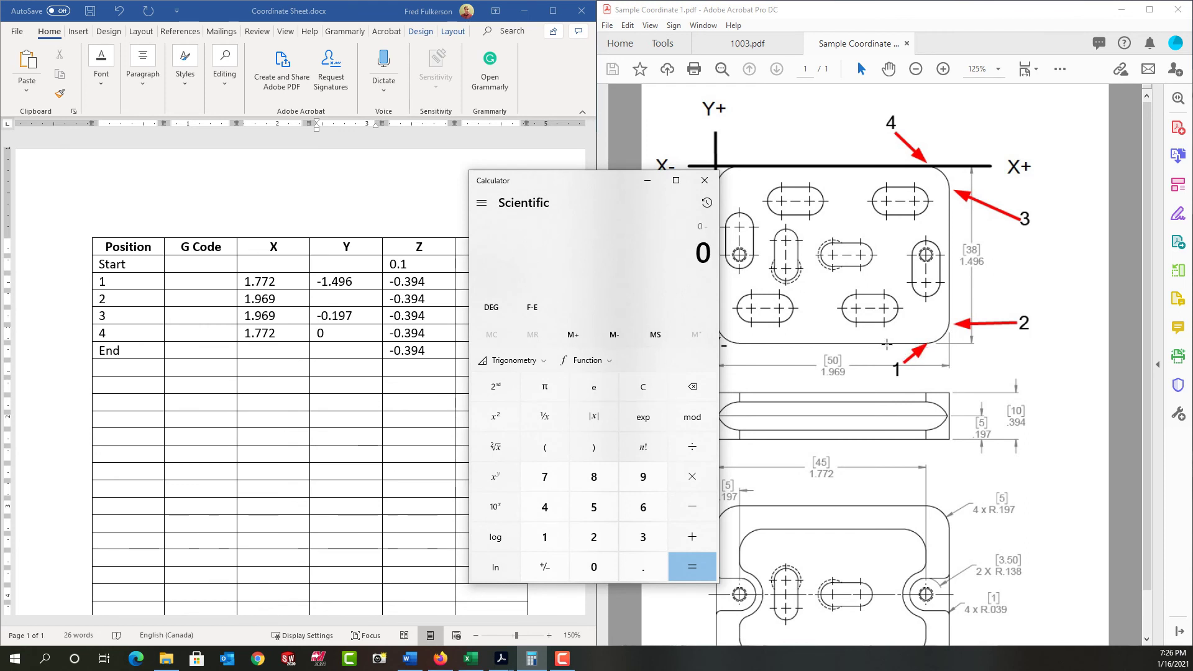
pyautogui.write('1.496')
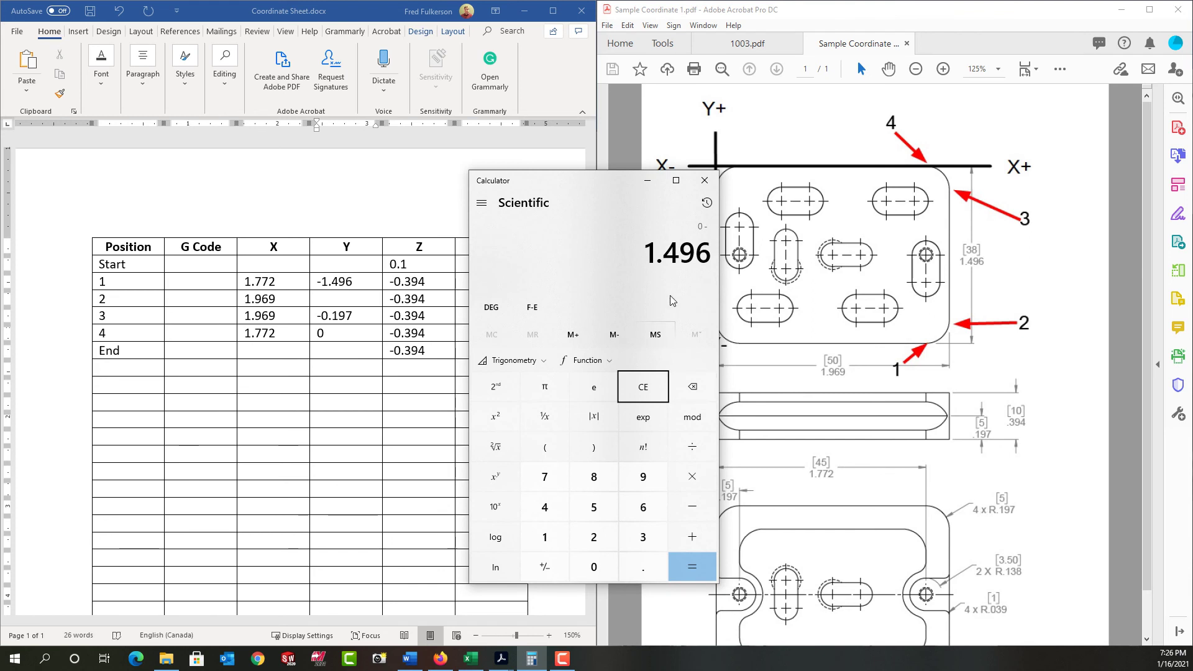
pyautogui.press('+')
pyautogui.press('.')
pyautogui.write('197')
pyautogui.press('Return')
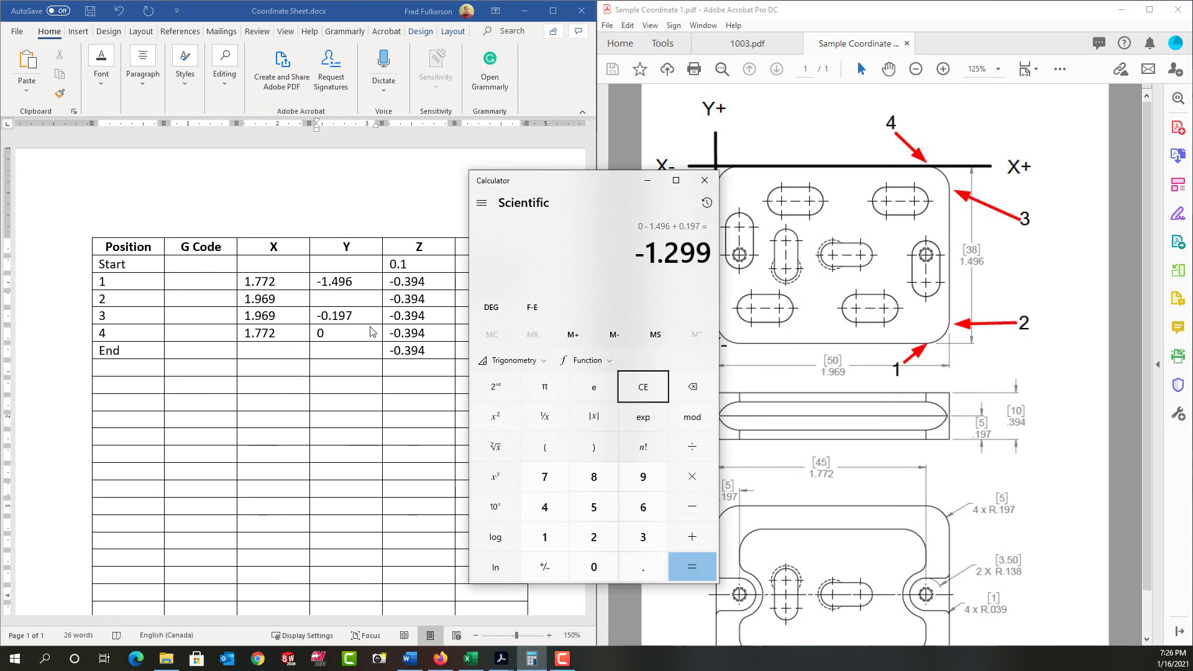
pyautogui.click(325, 300)
pyautogui.write('-1.299')
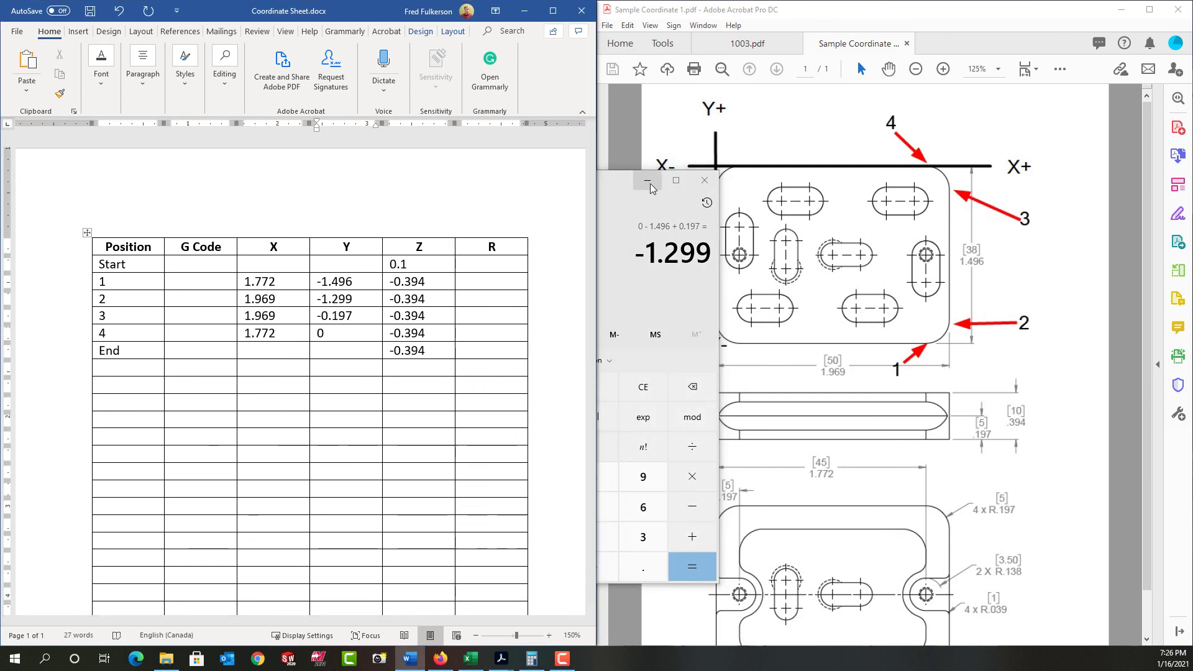
# Minimize Calculator to reveal the full drawing beside the coordinate table
pyautogui.click(648, 181)
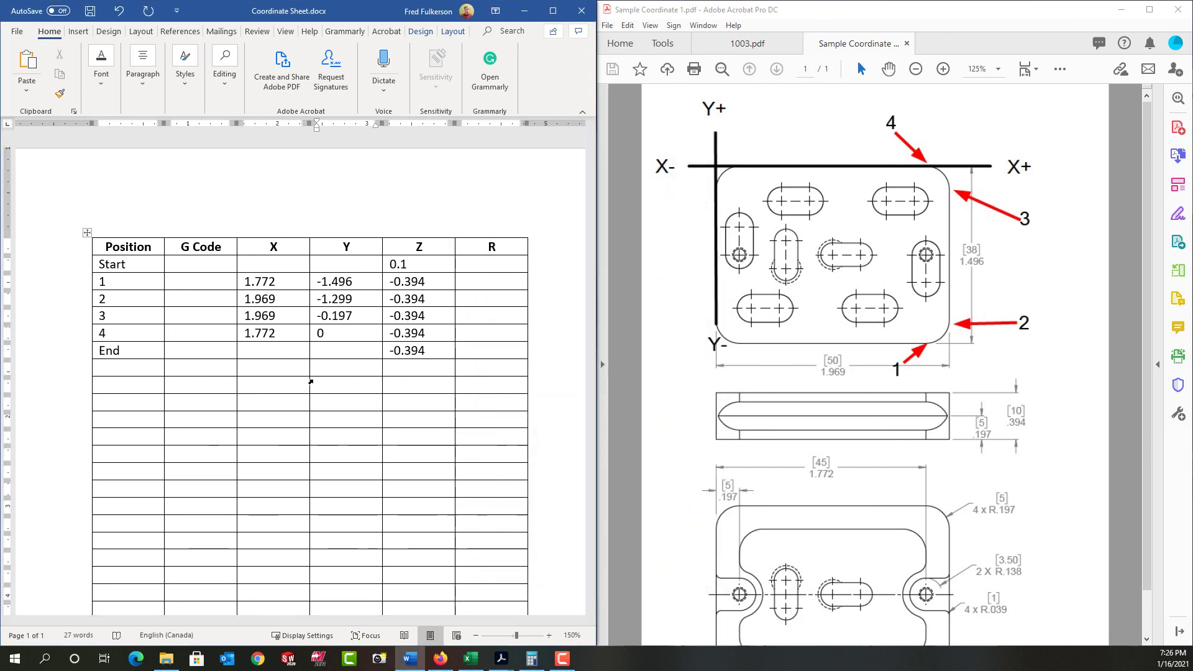